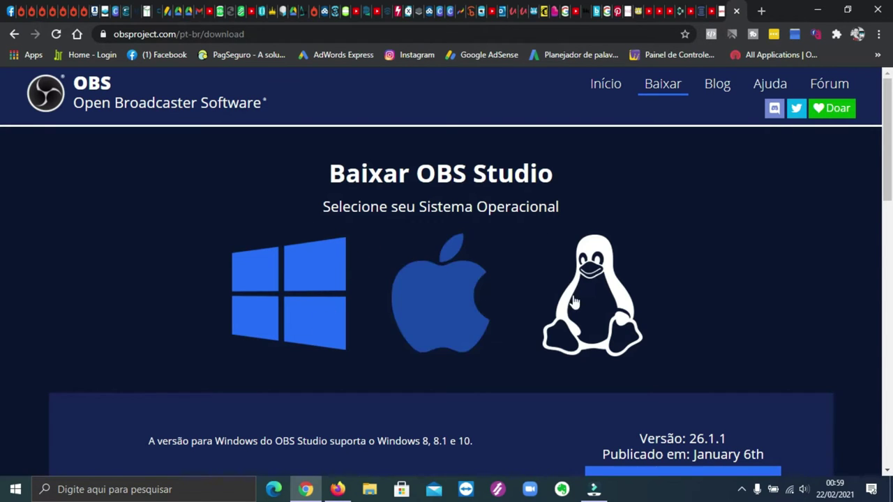
pyautogui.scroll(-4, 639, 223)
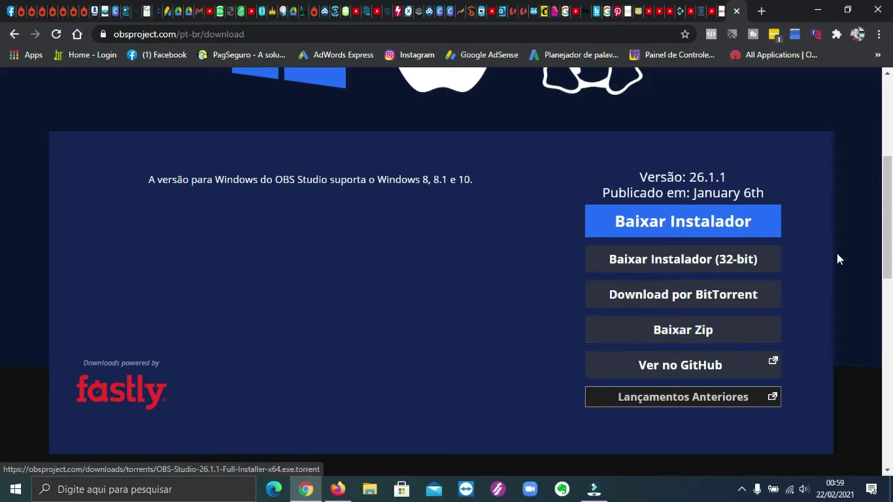
pyautogui.click(696, 222)
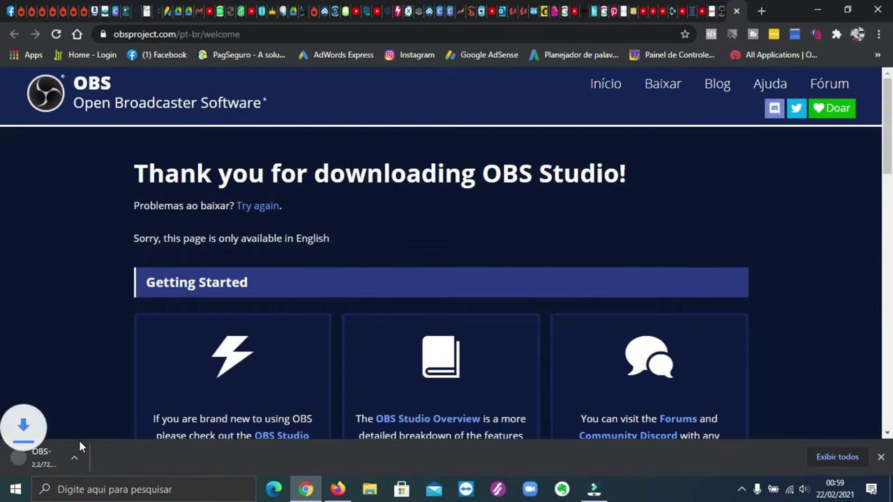
pyautogui.click(137, 456)
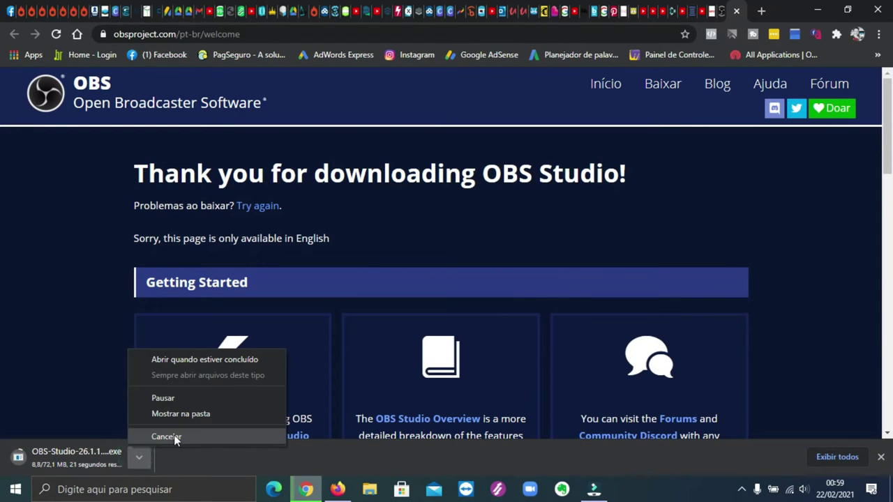
pyautogui.click(175, 436)
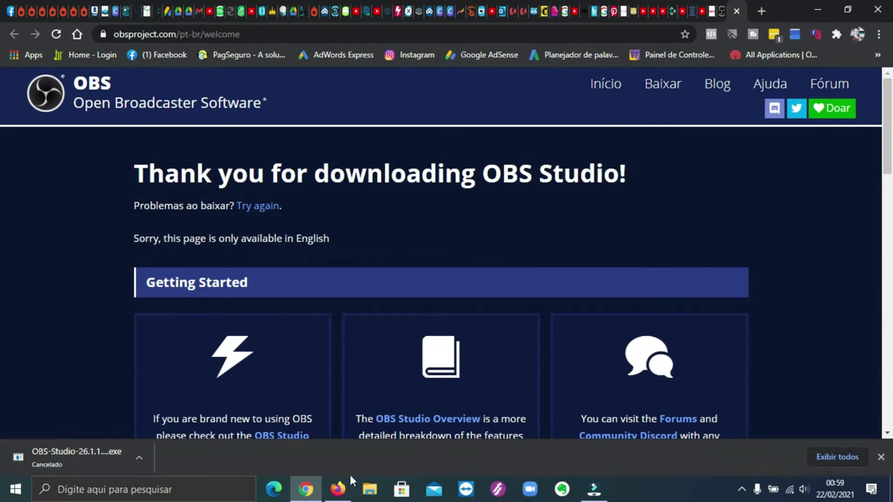
pyautogui.click(881, 456)
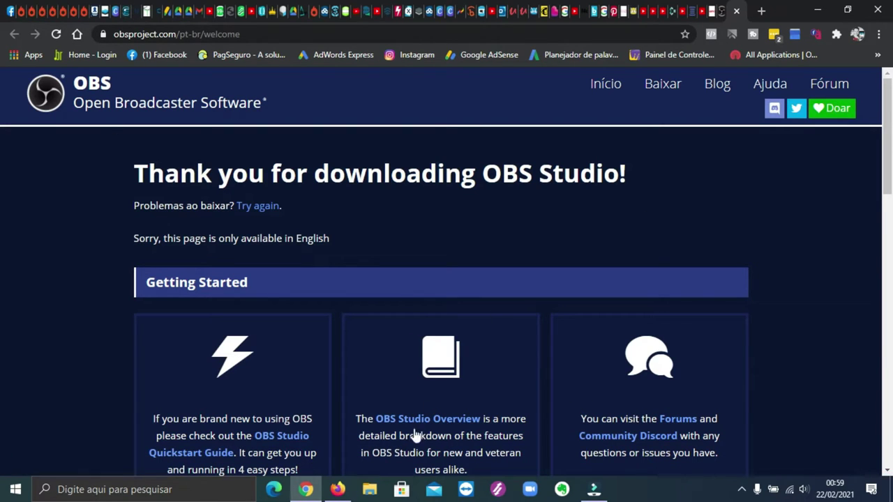
# Minimize the browser and locate the OBS-Studio-26.1.1-Full-Installer-x64 file on the DADOS (F:) drive in File Explorer.
pyautogui.click(818, 11)
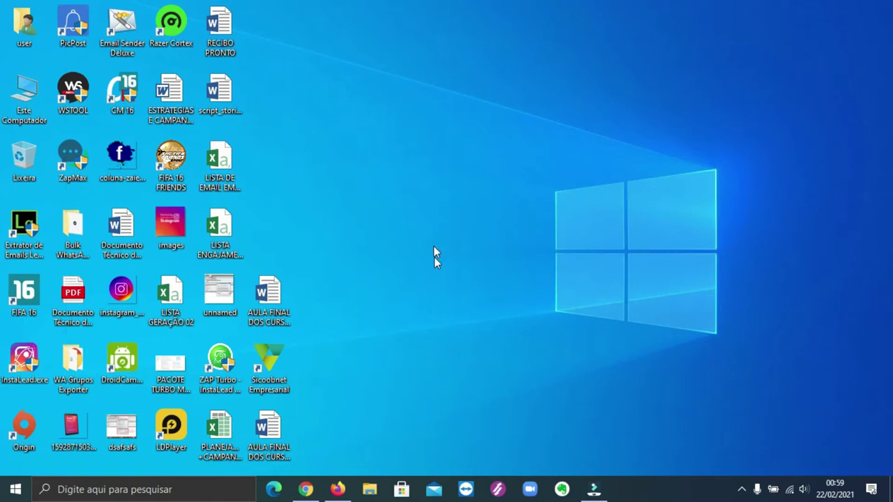
pyautogui.press('super+e')
pyautogui.click(796, 64)
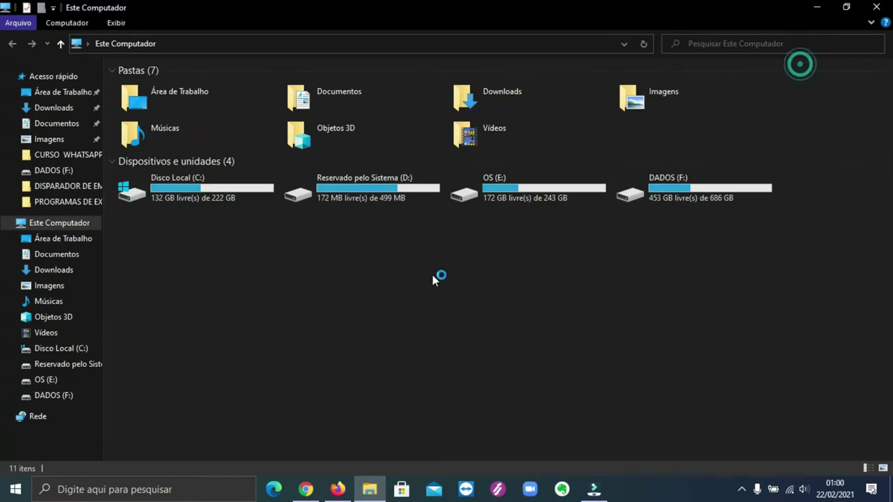
pyautogui.click(707, 195)
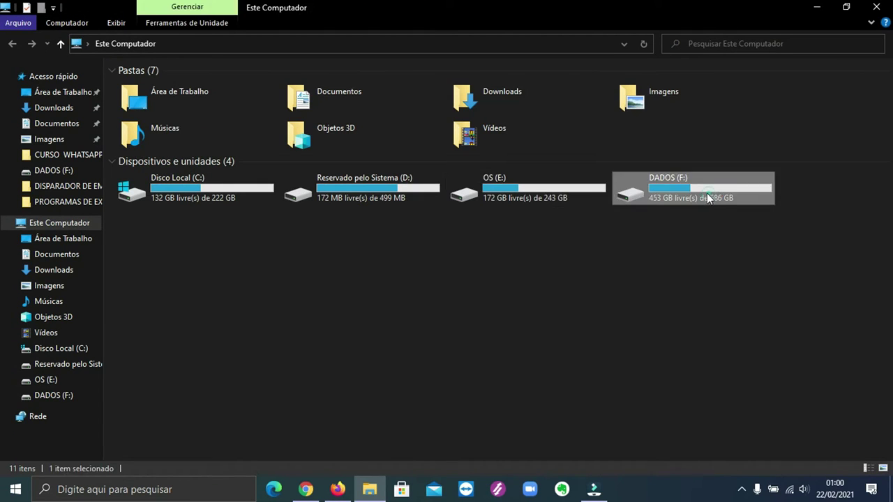
pyautogui.doubleClick(707, 193)
pyautogui.scroll(-3, 600, 213)
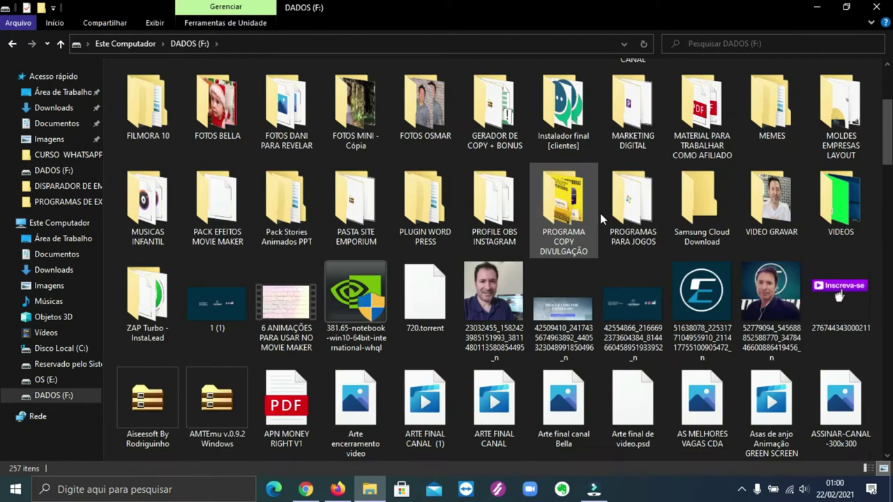
pyautogui.scroll(-6, 599, 213)
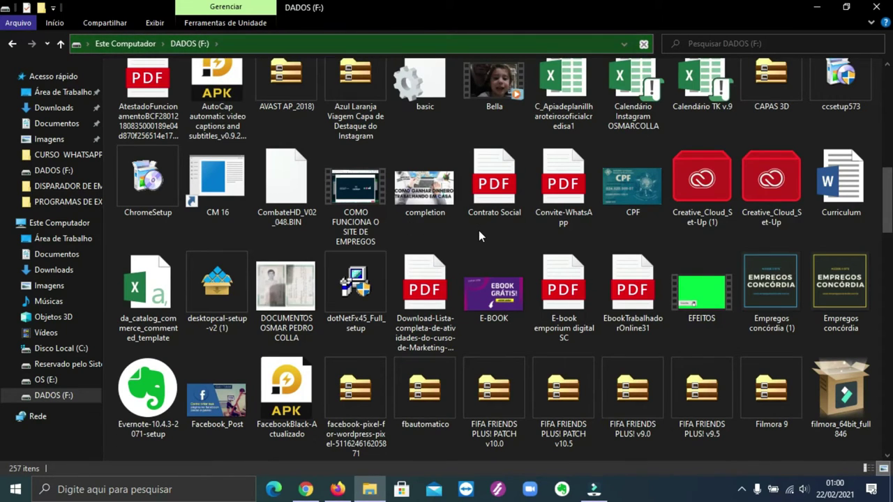
pyautogui.scroll(-6, 478, 230)
pyautogui.scroll(-3, 479, 235)
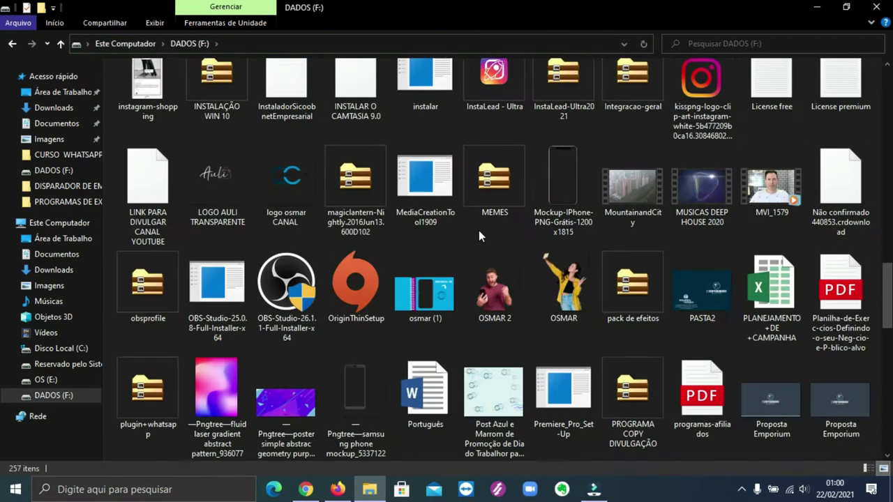
# Check the general properties of the OBS-Studio-26.1.1-Full-Installer-x64 file, then close them without changes.
pyautogui.click(291, 289)
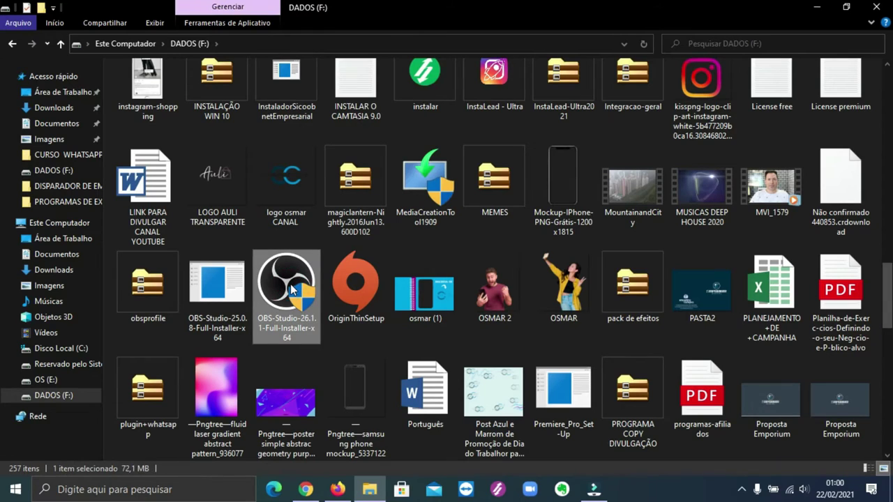
pyautogui.rightClick(291, 289)
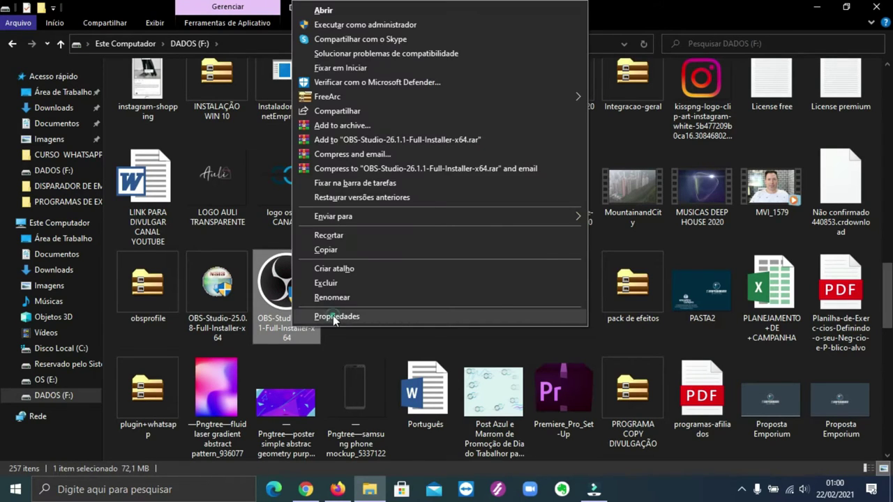
pyautogui.click(332, 315)
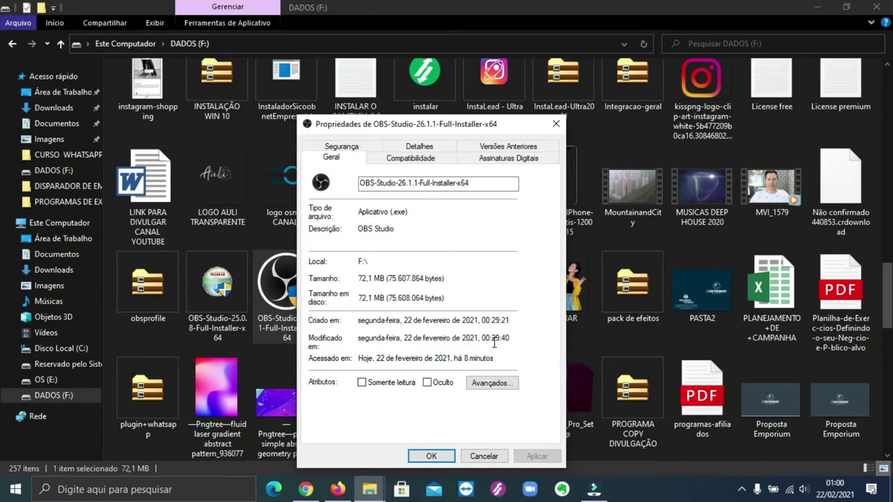
pyautogui.click(483, 455)
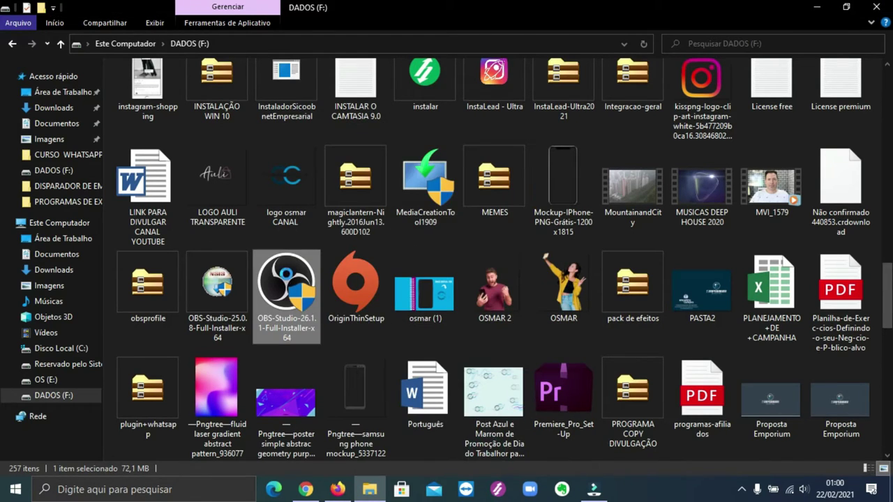
# Run the OBS 26.1.1 installer as administrator, install to C:\Program Files\obs-studio, and finish with Launch OBS Studio enabled.
pyautogui.rightClick(288, 279)
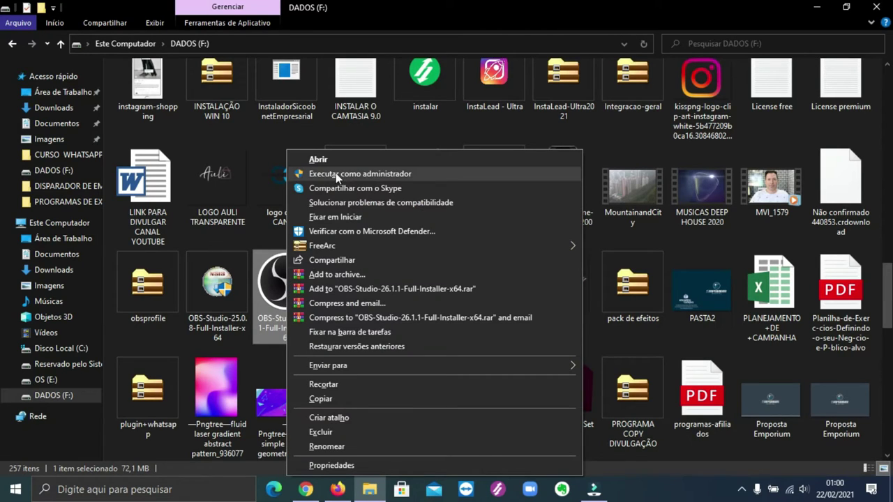
pyautogui.click(362, 173)
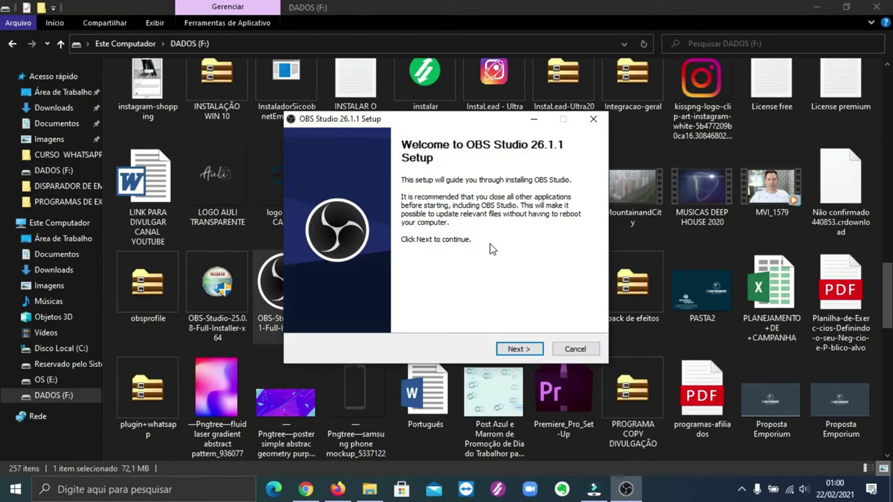
pyautogui.click(535, 348)
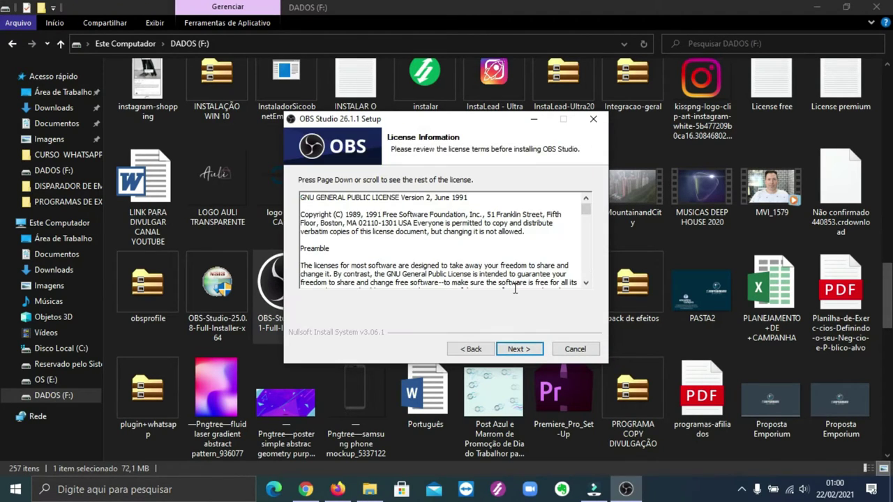
pyautogui.click(523, 349)
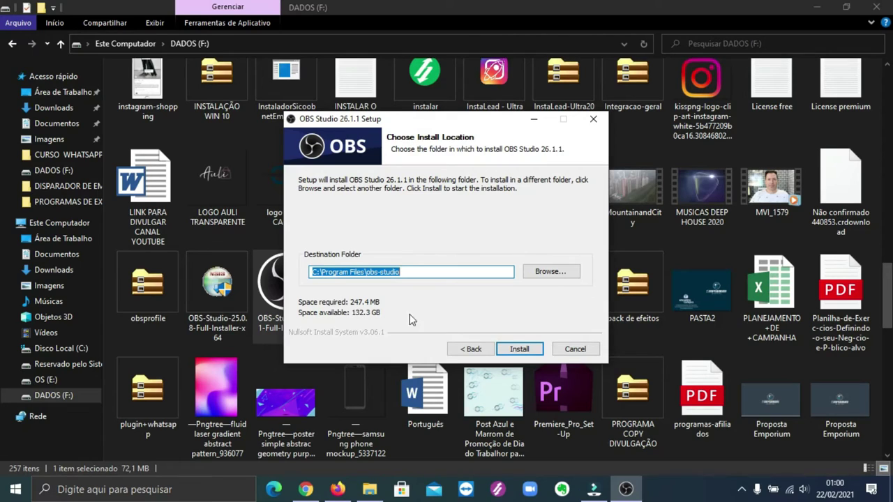
pyautogui.click(530, 352)
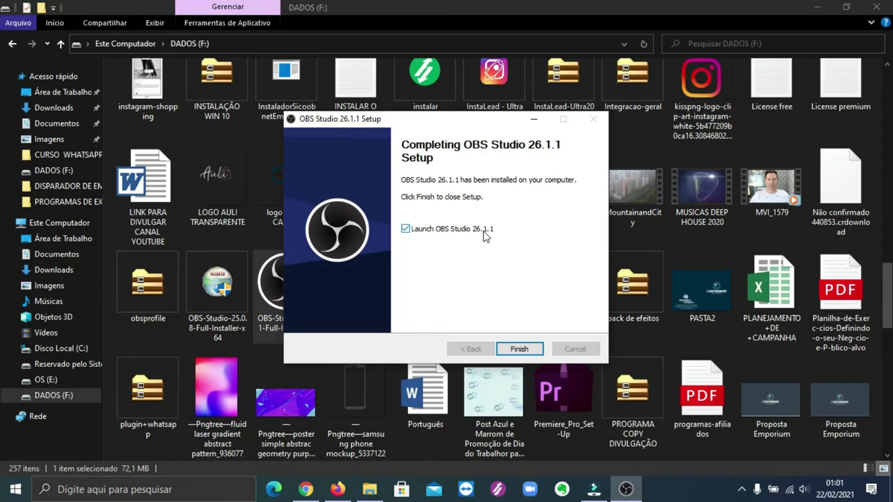
pyautogui.click(519, 349)
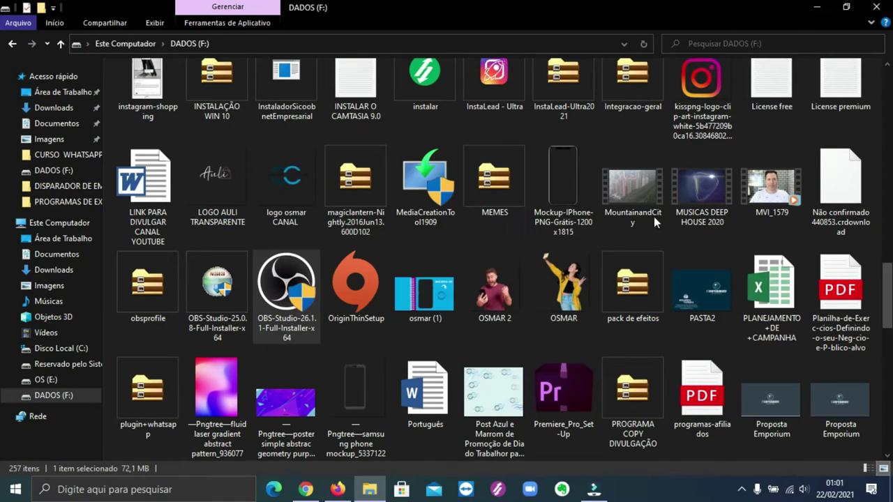
pyautogui.click(817, 7)
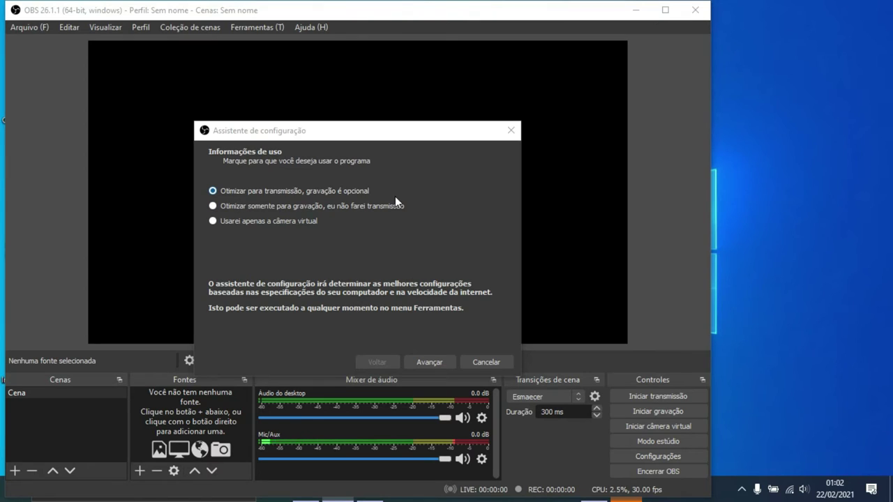
# Go through the configuration assistant with streaming optimization selected, reviewing the base resolution choices and the available streaming services.
pyautogui.click(271, 192)
pyautogui.click(429, 362)
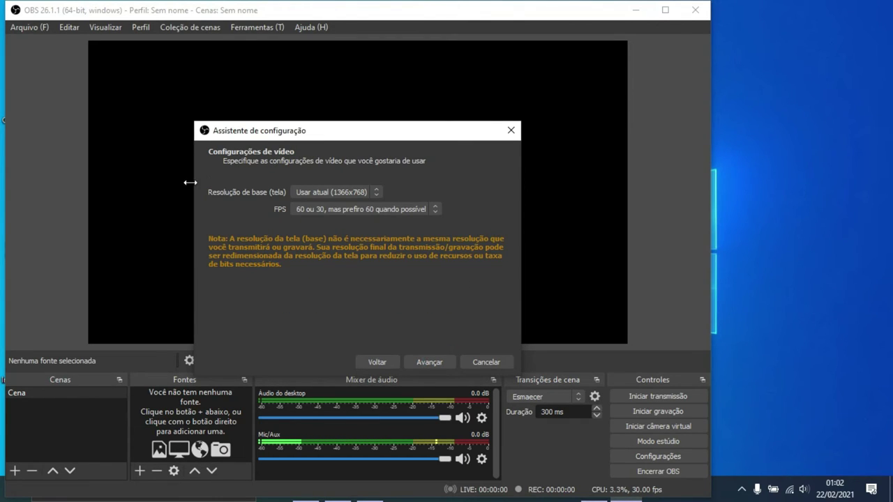
pyautogui.click(378, 193)
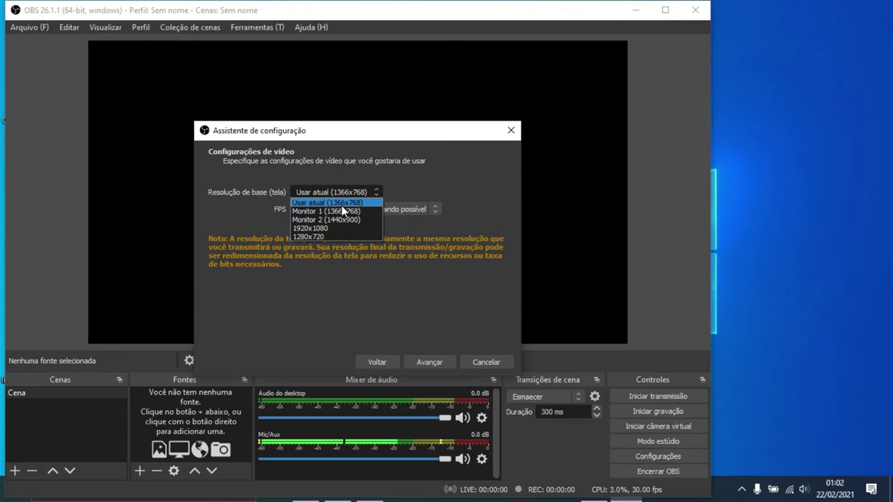
pyautogui.click(427, 186)
pyautogui.click(437, 363)
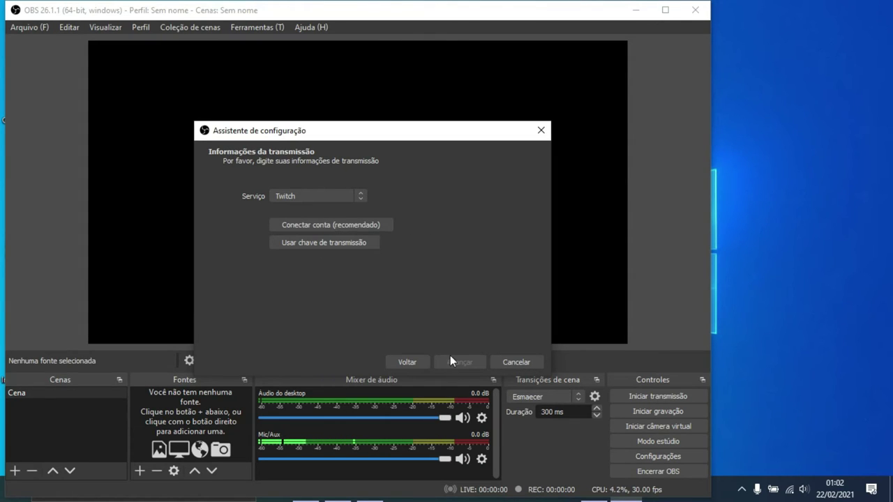
pyautogui.click(363, 196)
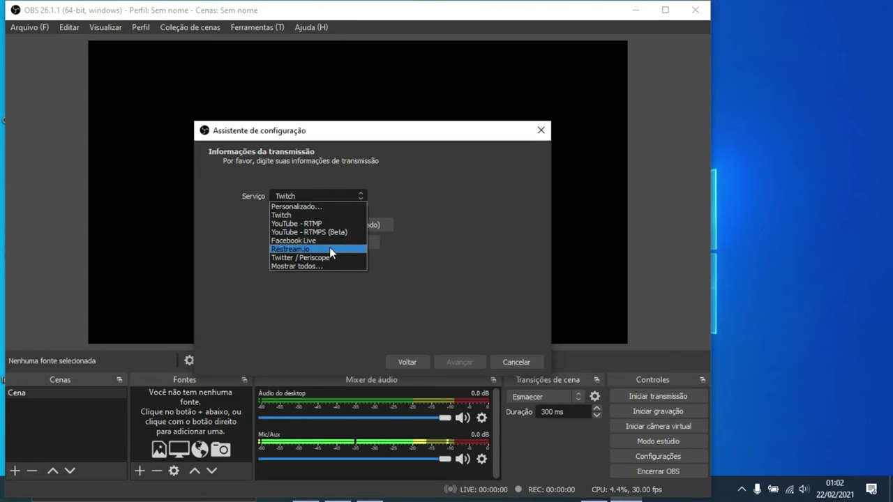
pyautogui.click(439, 185)
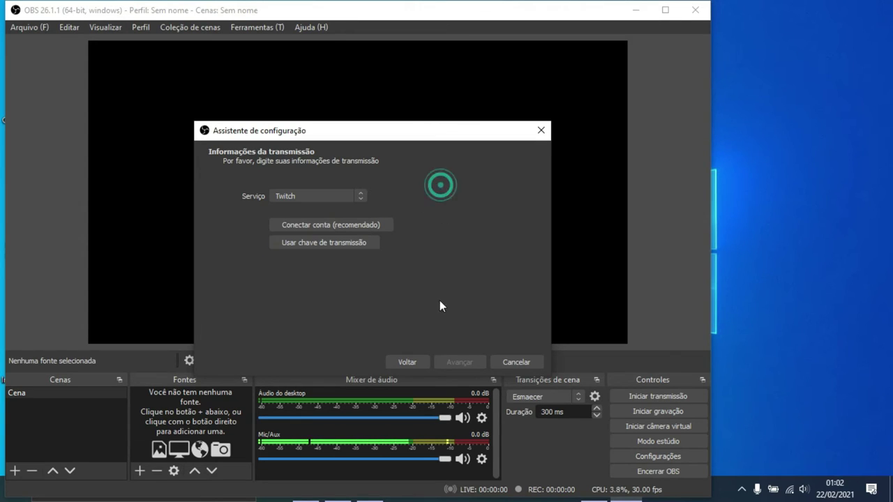
# Cancel the configuration assistant and maximize the OBS window.
pyautogui.click(524, 363)
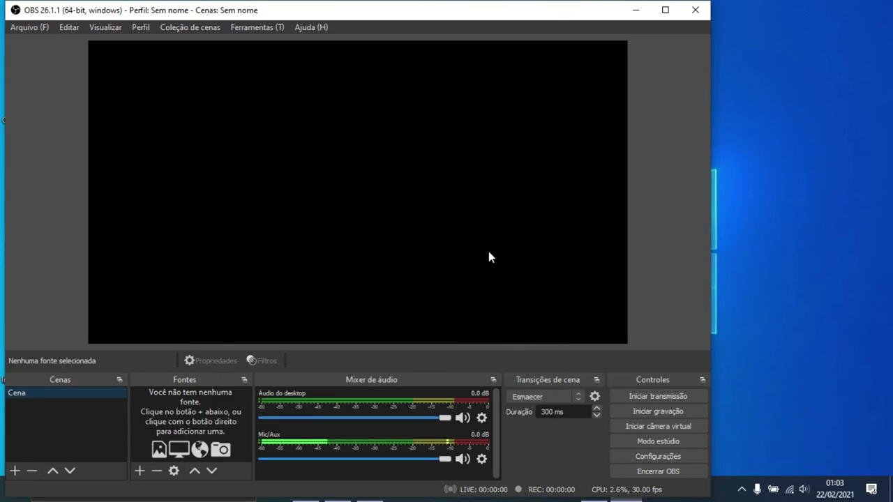
pyautogui.click(665, 11)
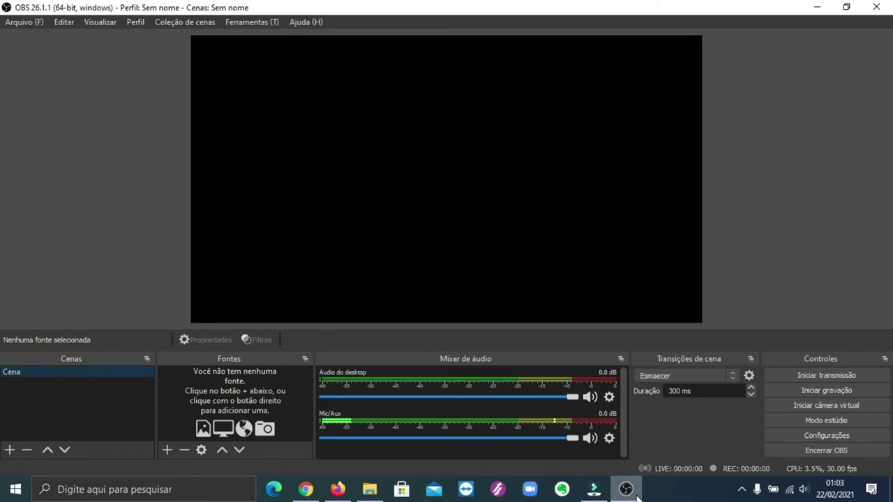
# Show the hidden system tray icons.
pyautogui.click(740, 491)
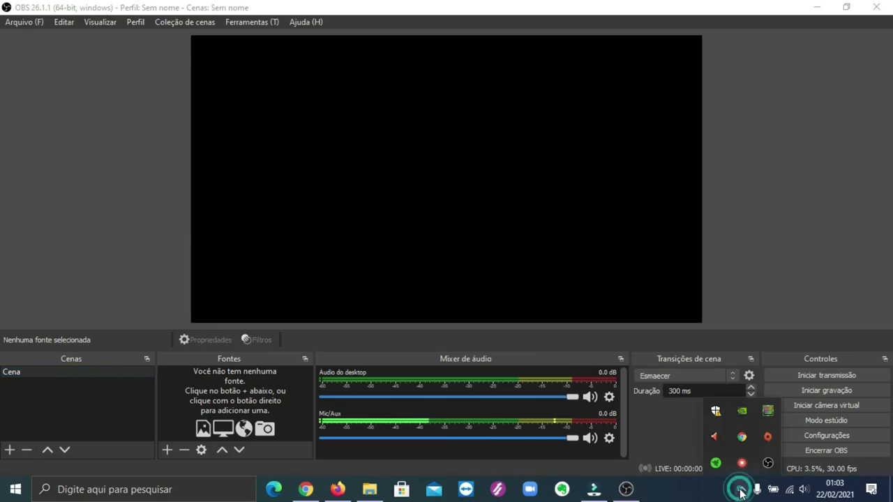